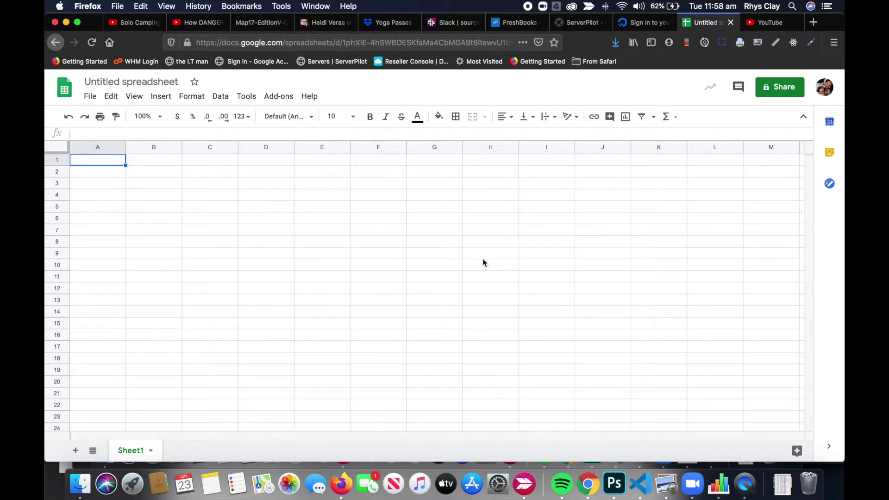
# Step: Open yoga passes (1) (1) (1).numbers from the Downloads folder in Numbers
pyautogui.click(80, 484)
pyautogui.click(278, 125)
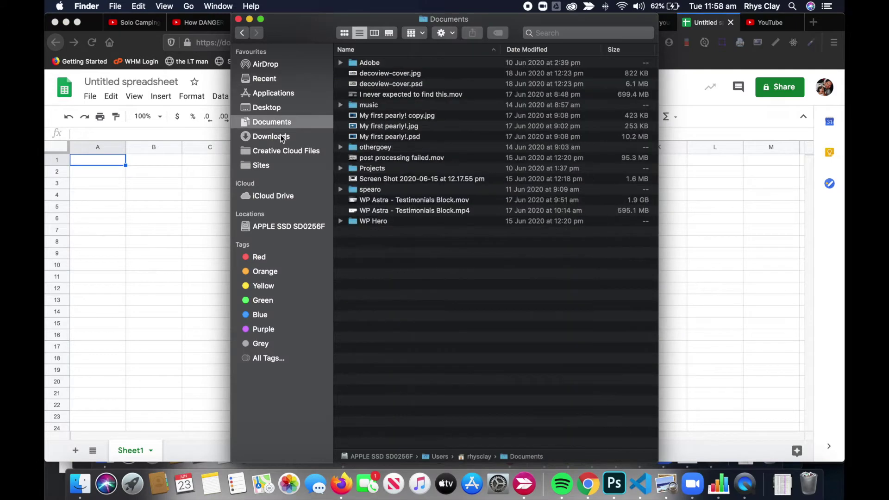
pyautogui.click(280, 136)
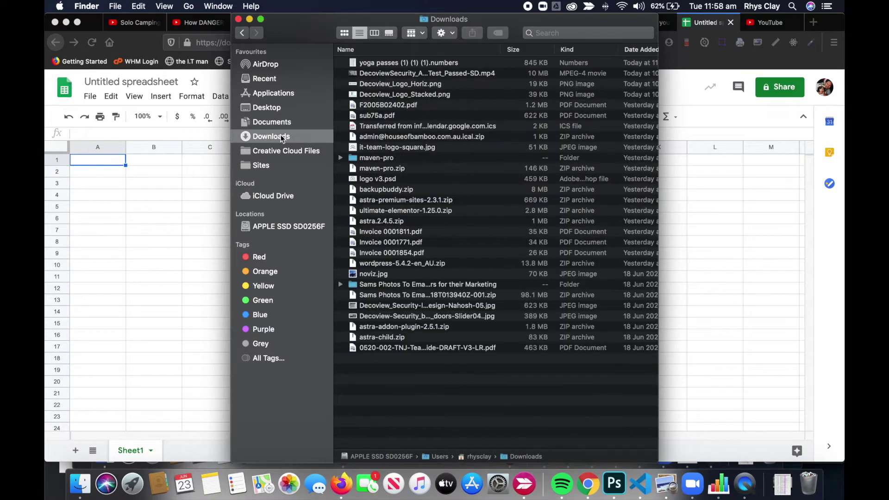
pyautogui.doubleClick(413, 63)
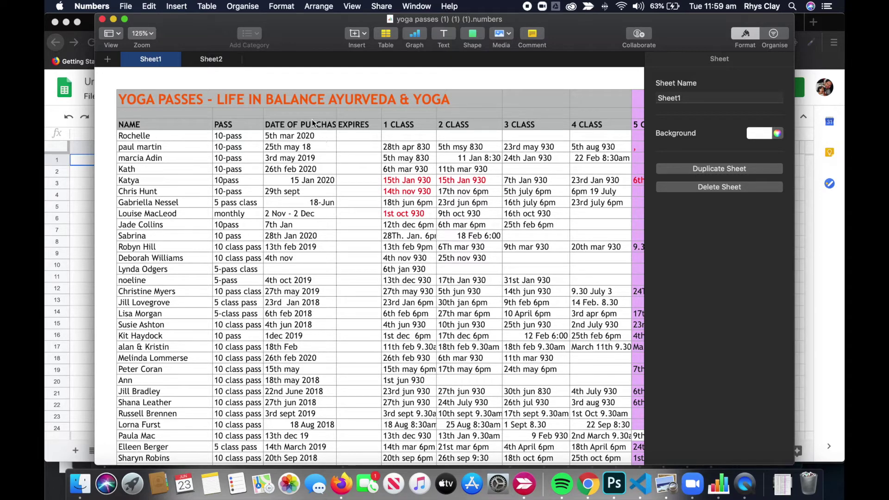
# Step: Export the spreadsheet as an Excel file to Documents, overwriting the old copy and accepting the date notice
pyautogui.click(123, 6)
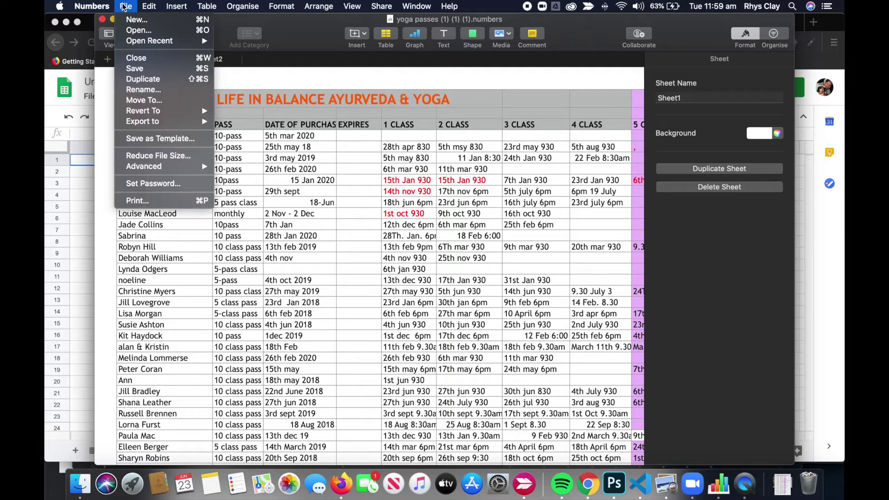
pyautogui.moveTo(158, 124)
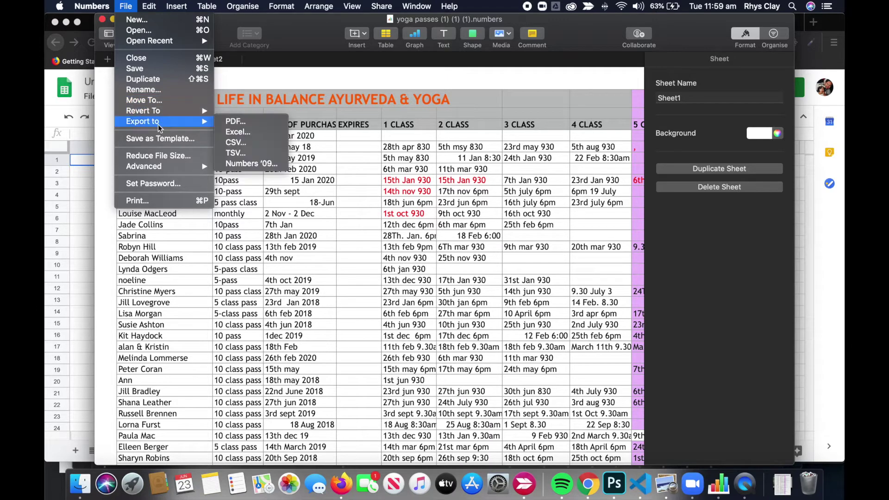
pyautogui.click(257, 134)
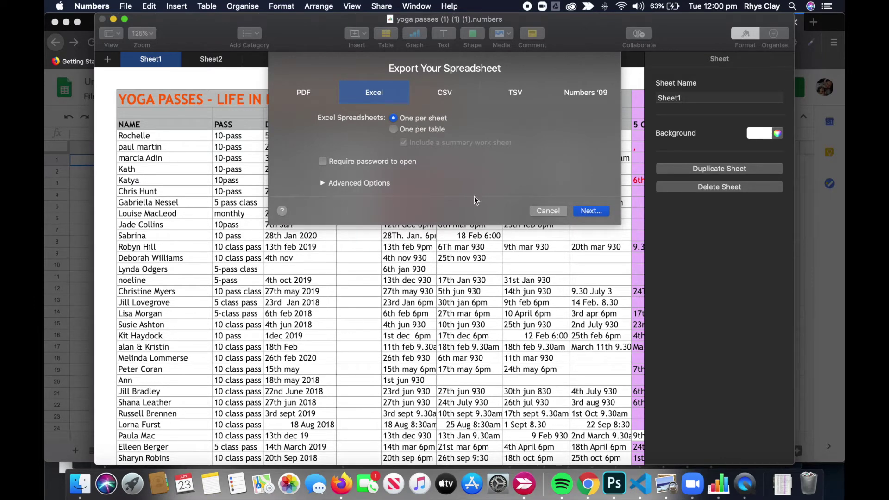
pyautogui.click(591, 213)
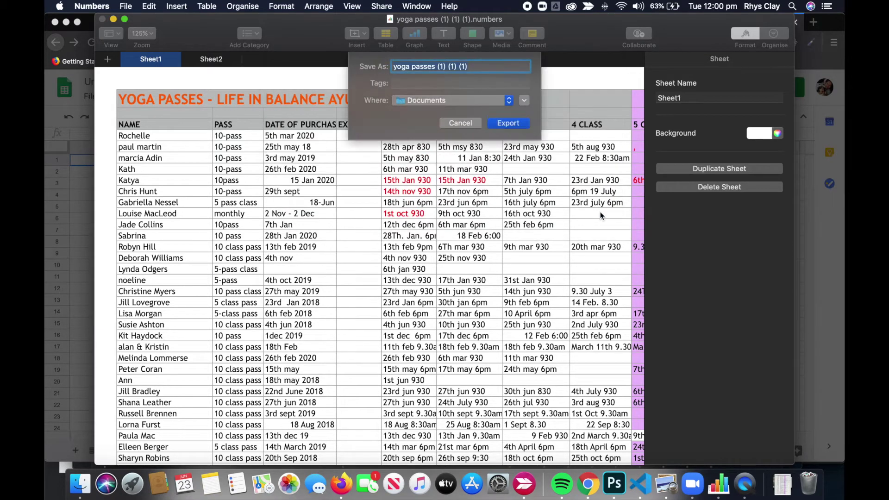
pyautogui.click(452, 101)
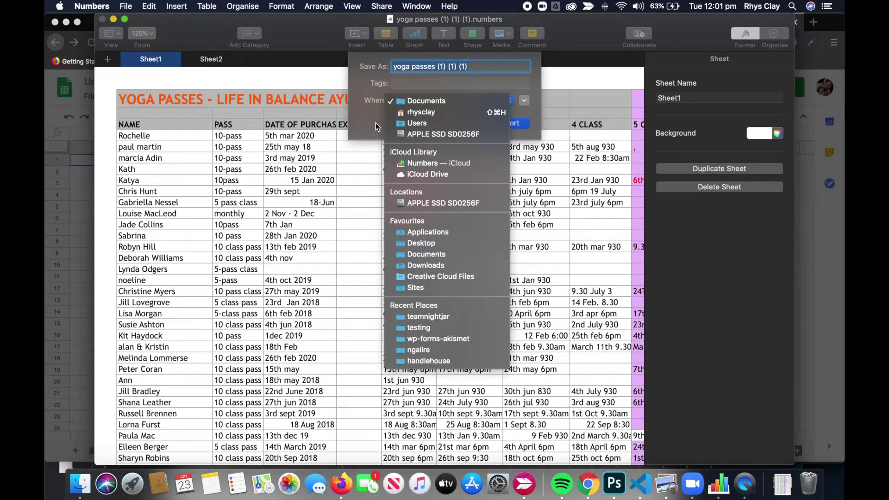
pyautogui.click(514, 121)
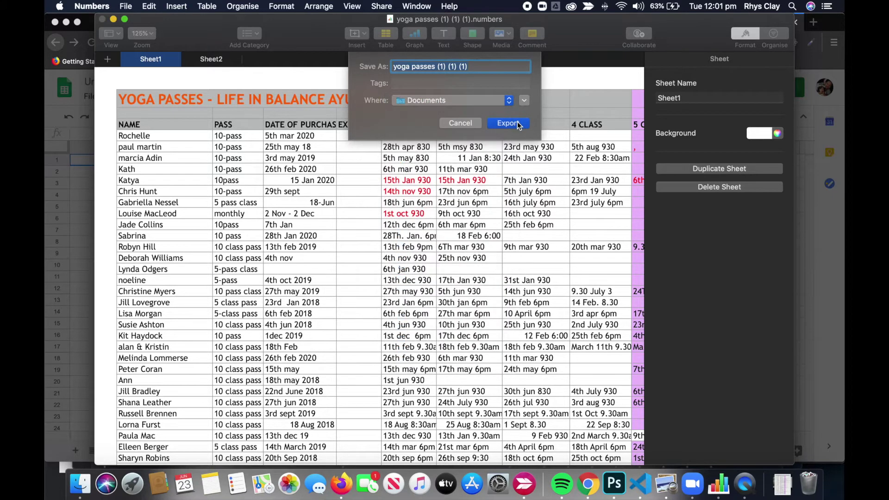
pyautogui.click(518, 122)
pyautogui.click(521, 117)
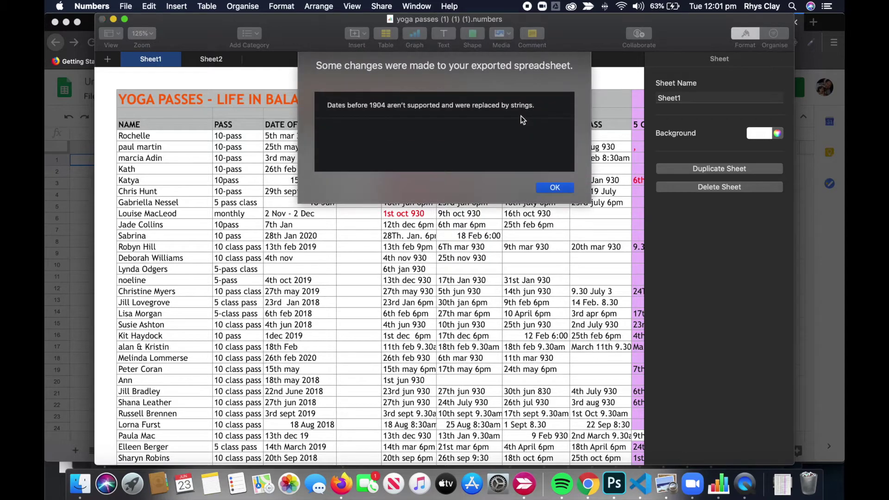
pyautogui.click(555, 188)
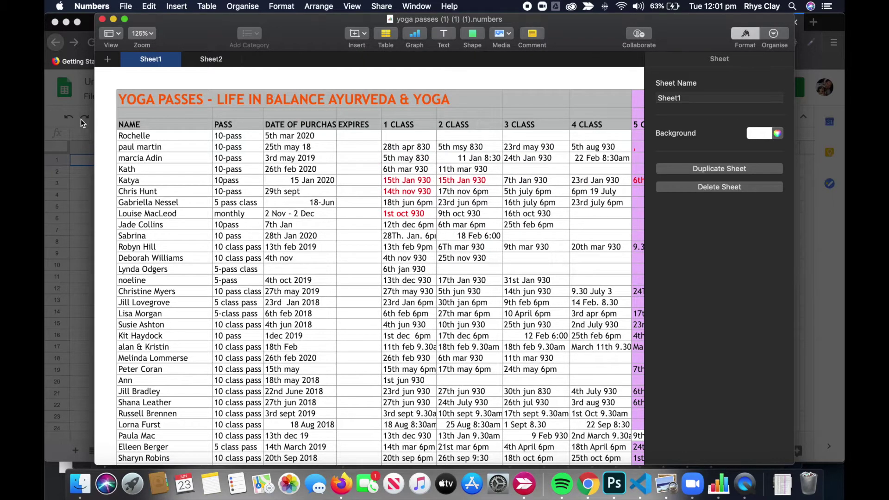
# Step: Close the old untitled spreadsheet's browser tab
pyautogui.click(68, 109)
pyautogui.click(445, 42)
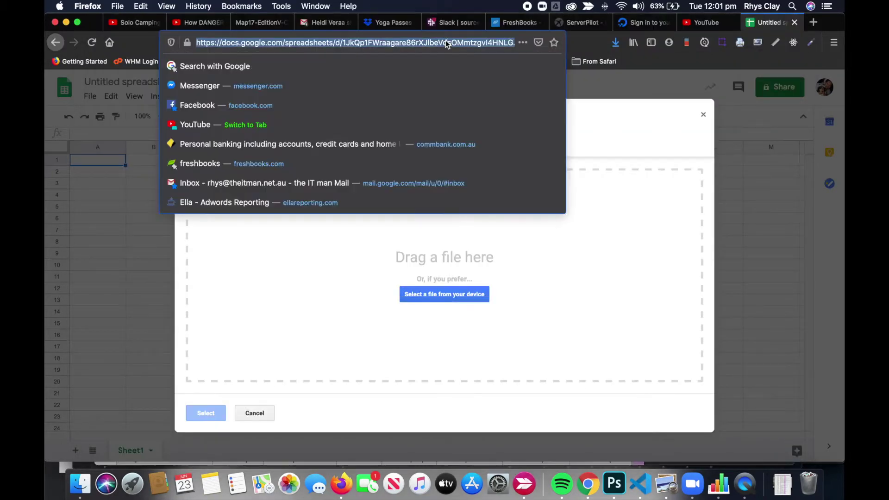
pyautogui.write('bu')
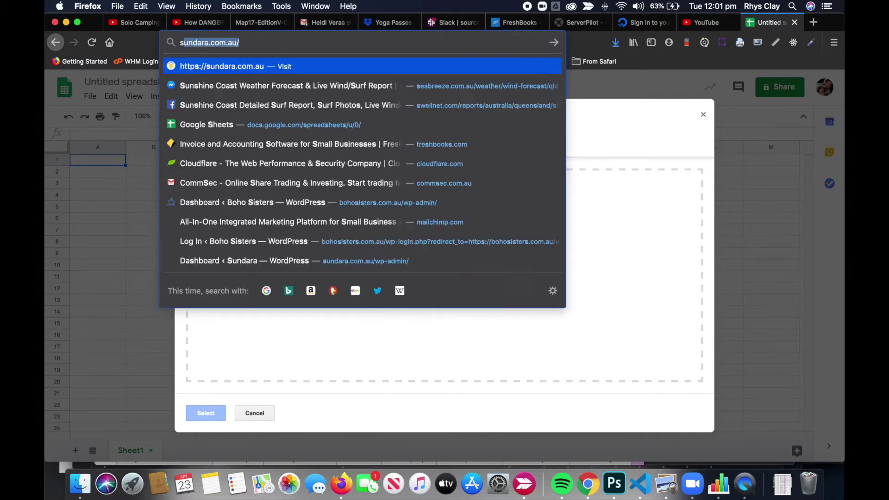
pyautogui.press('BackSpace')
pyautogui.press('BackSpace')
pyautogui.write('sh')
pyautogui.press('super+w')
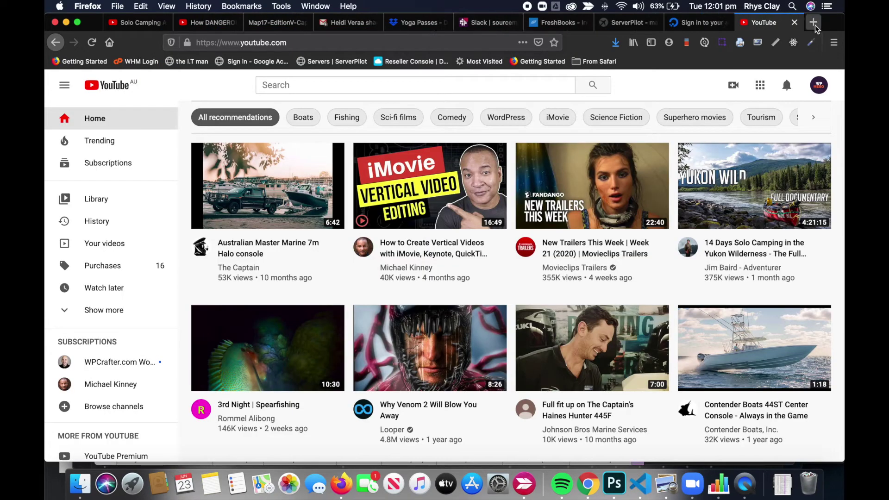
# Step: Go to sheets.google.com in a new tab and create a Blank spreadsheet
pyautogui.click(814, 22)
pyautogui.write('sheets.google.com')
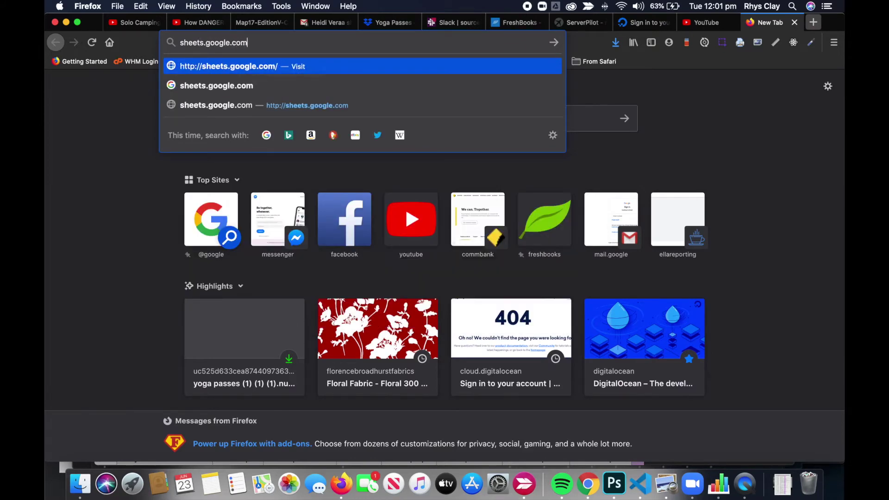
pyautogui.press('Return')
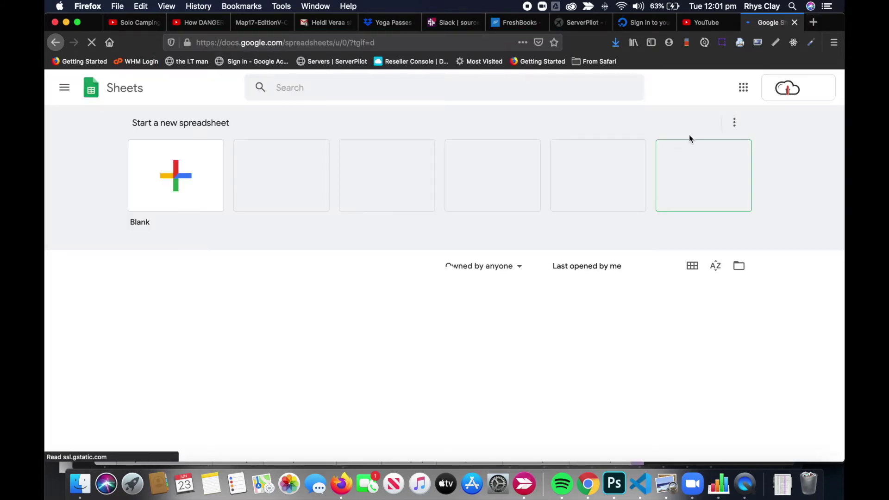
pyautogui.click(823, 87)
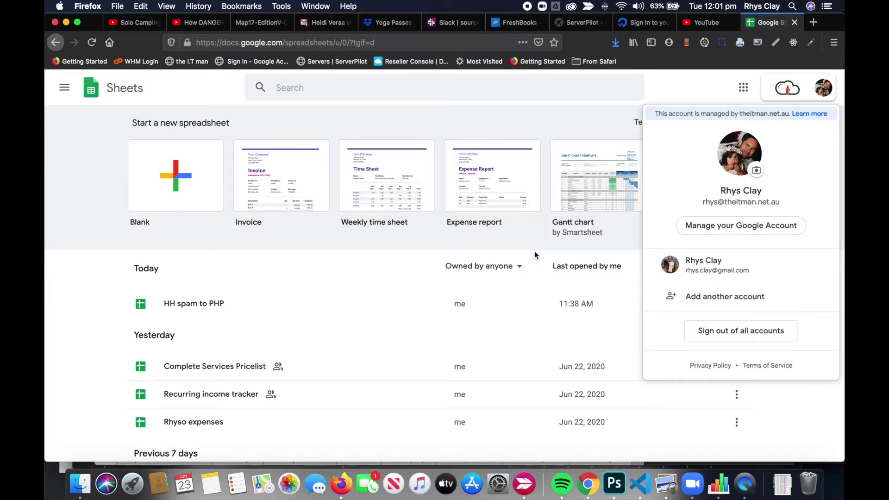
pyautogui.click(234, 276)
pyautogui.click(175, 199)
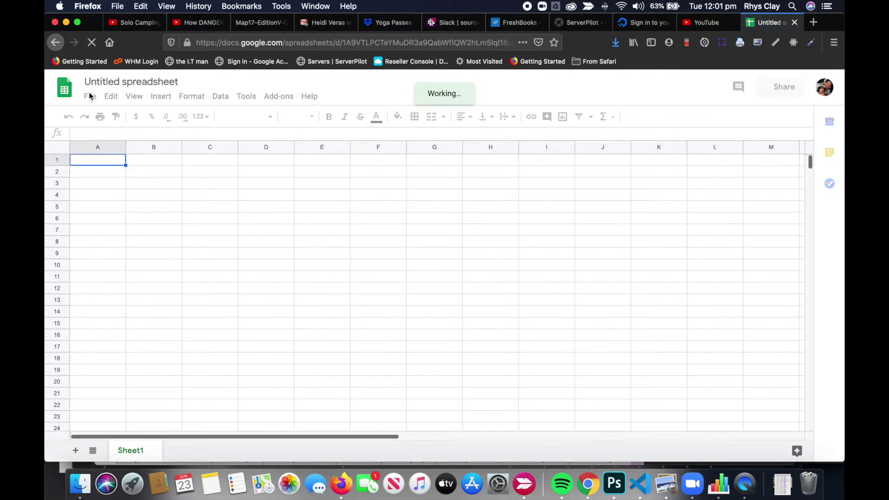
# Step: Upload yoga passes (1) (1) (1).xlsx from Documents, replacing the whole spreadsheet
pyautogui.click(89, 96)
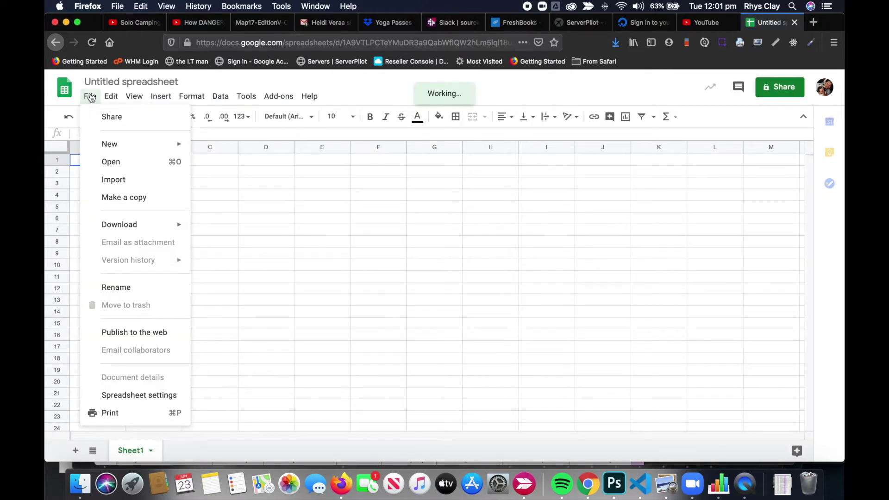
pyautogui.click(114, 180)
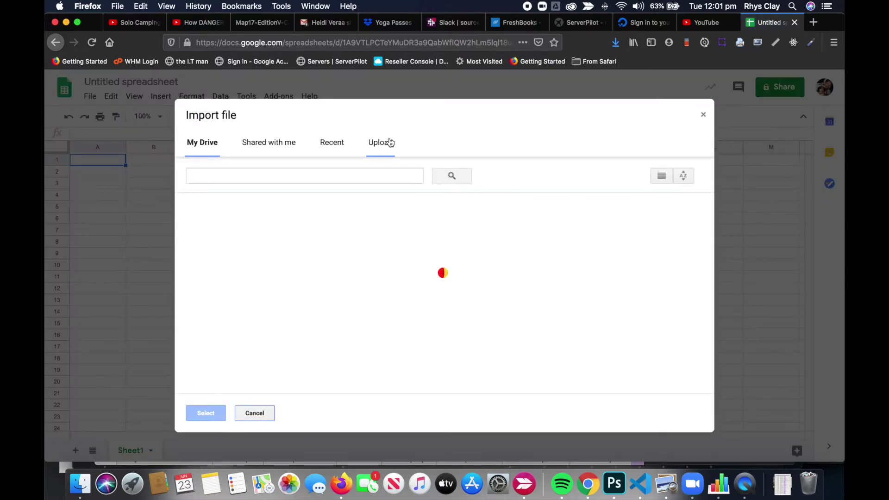
pyautogui.click(390, 142)
pyautogui.click(424, 294)
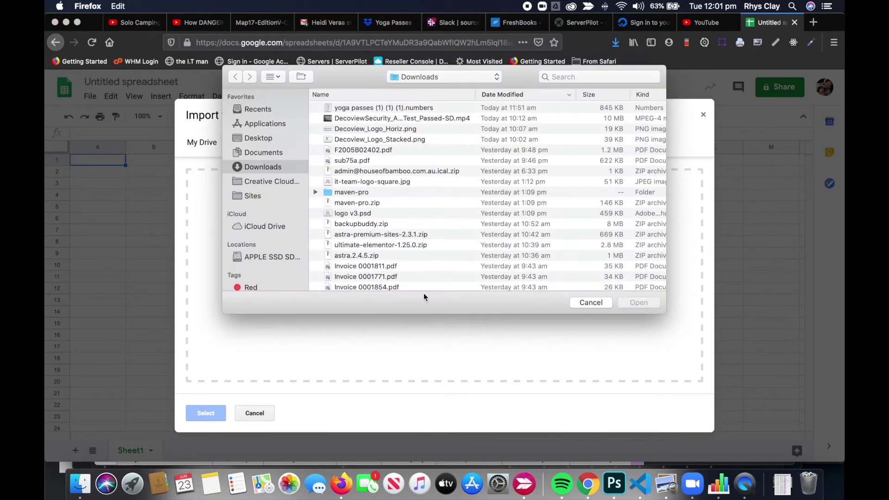
pyautogui.click(270, 155)
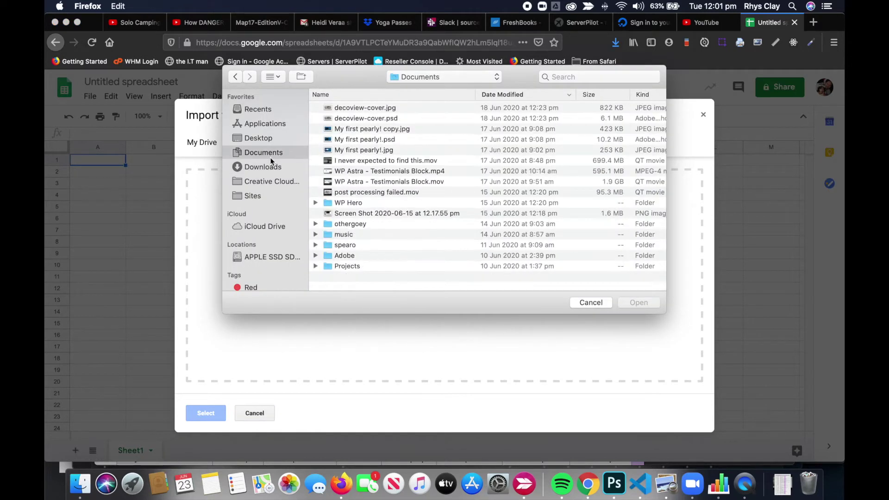
pyautogui.doubleClick(374, 107)
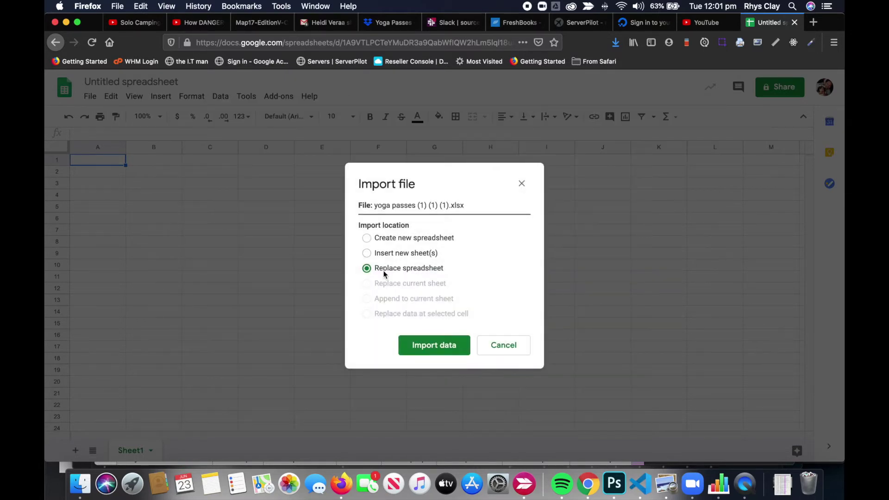
pyautogui.click(441, 351)
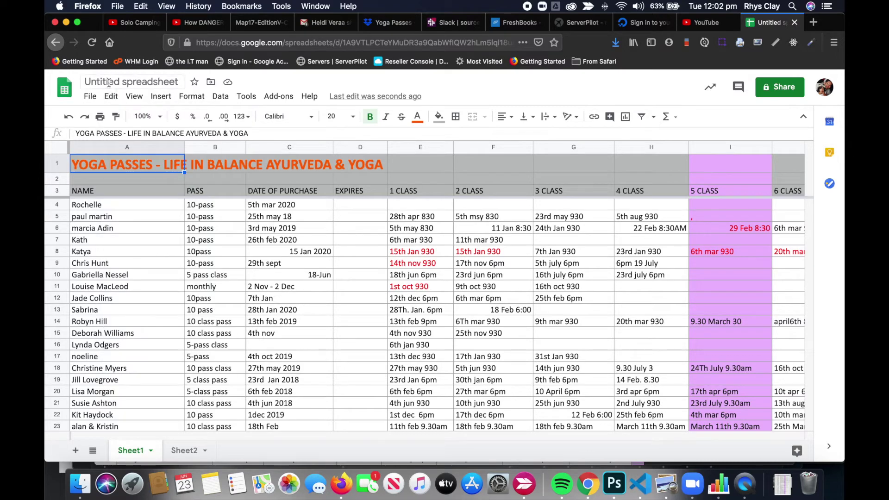
# Step: Change the title from Untitled spreadsheet to 'Yoga Passes - Life in Balance'
pyautogui.click(129, 82)
pyautogui.write('Yog')
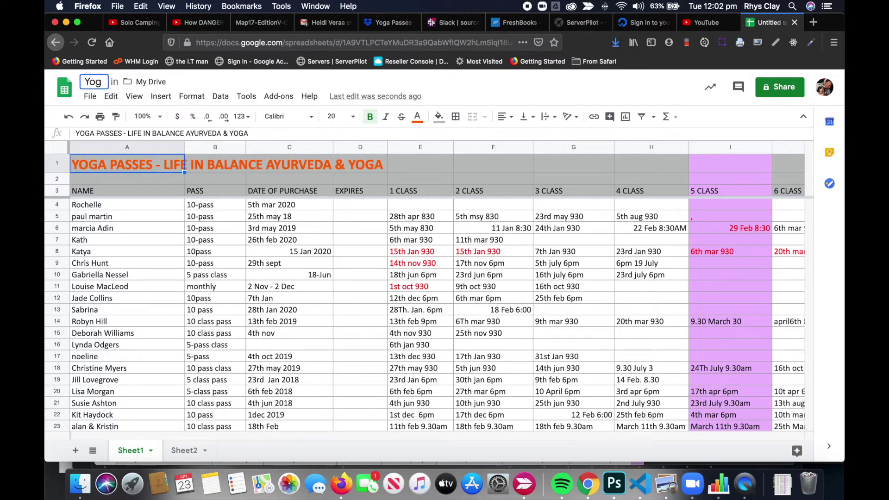
pyautogui.write('a Passes - Life in bal')
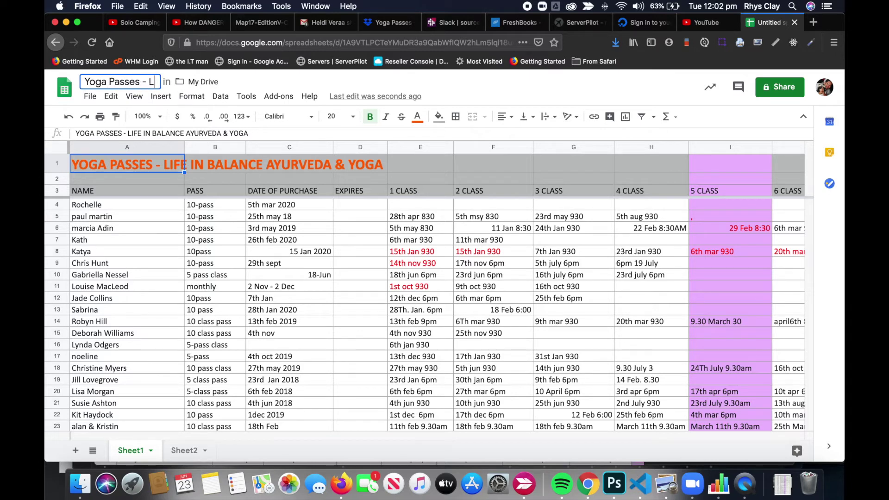
pyautogui.press('BackSpace')
pyautogui.press('BackSpace')
pyautogui.press('BackSpace')
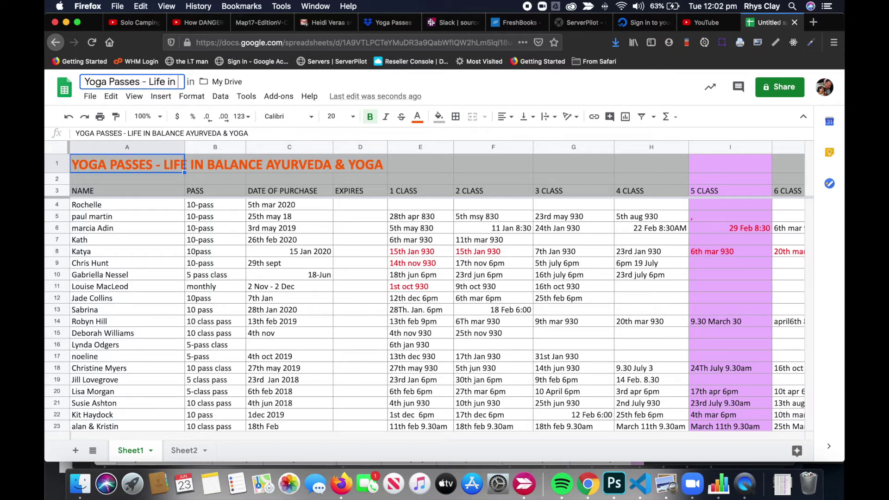
pyautogui.write('Balance')
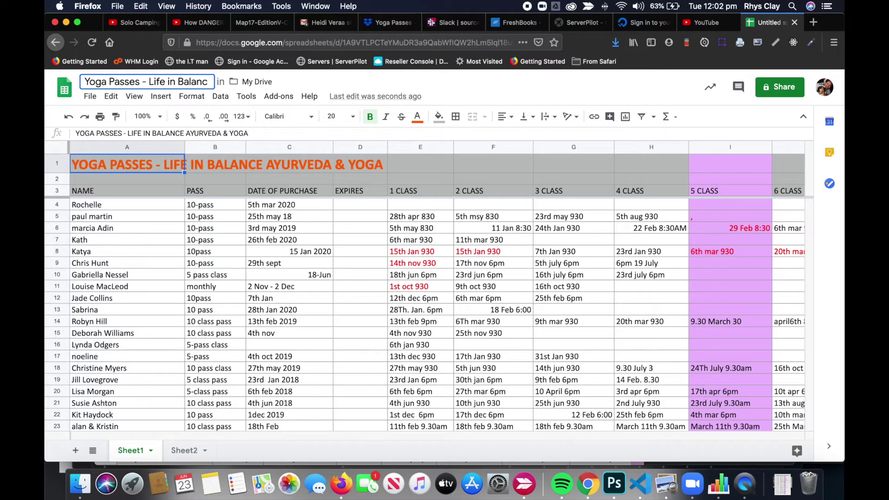
pyautogui.click(100, 217)
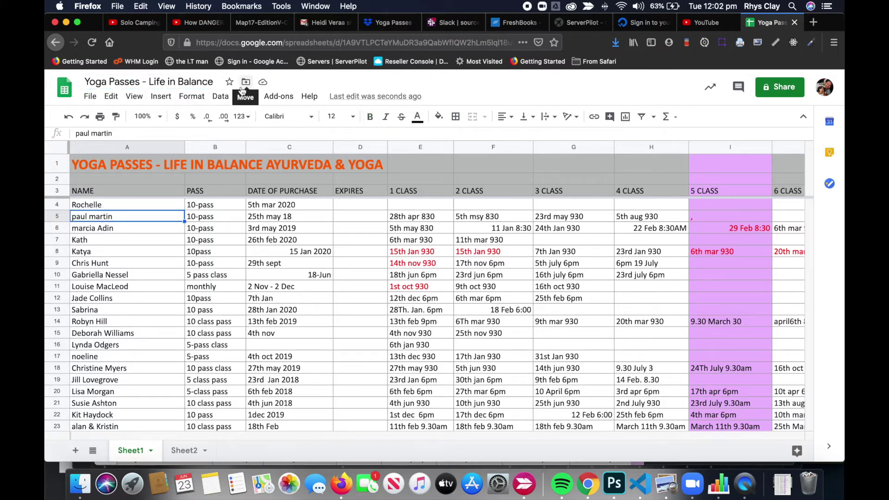
pyautogui.click(263, 83)
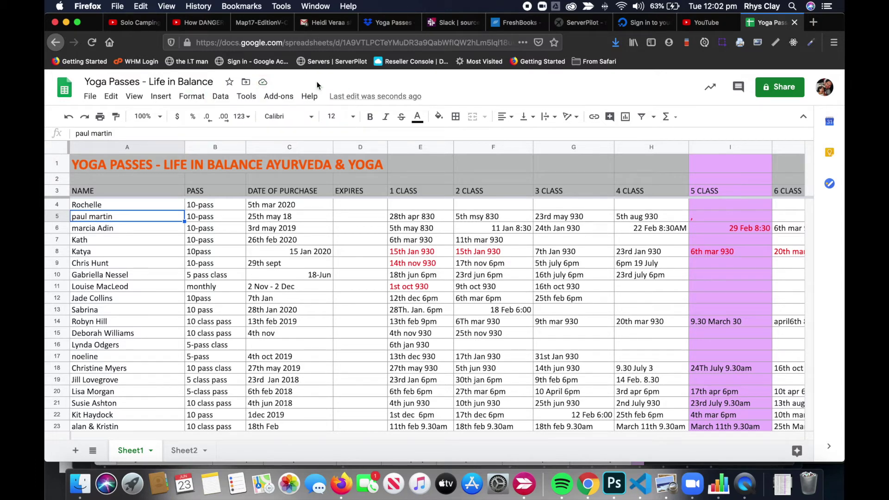
pyautogui.click(770, 82)
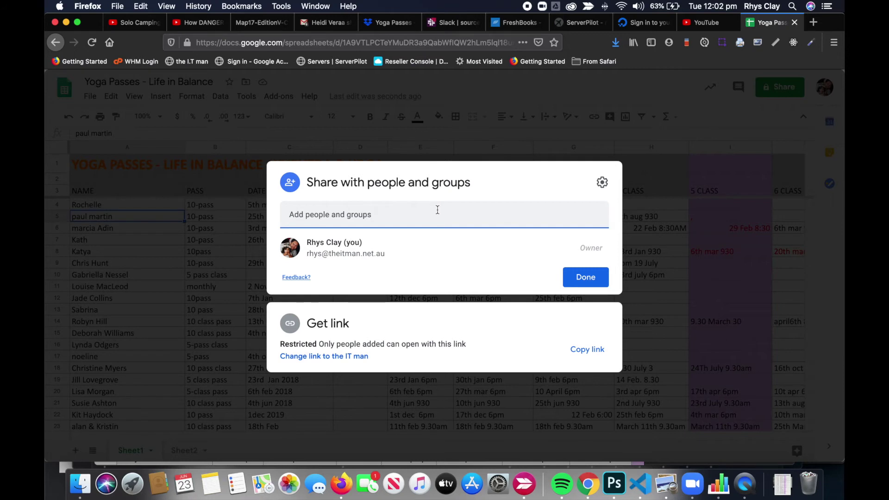
pyautogui.press('super+v')
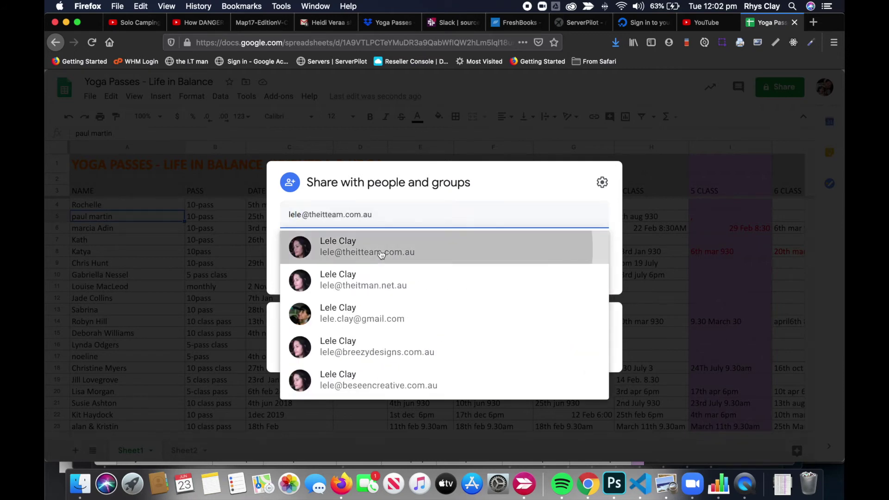
pyautogui.click(379, 249)
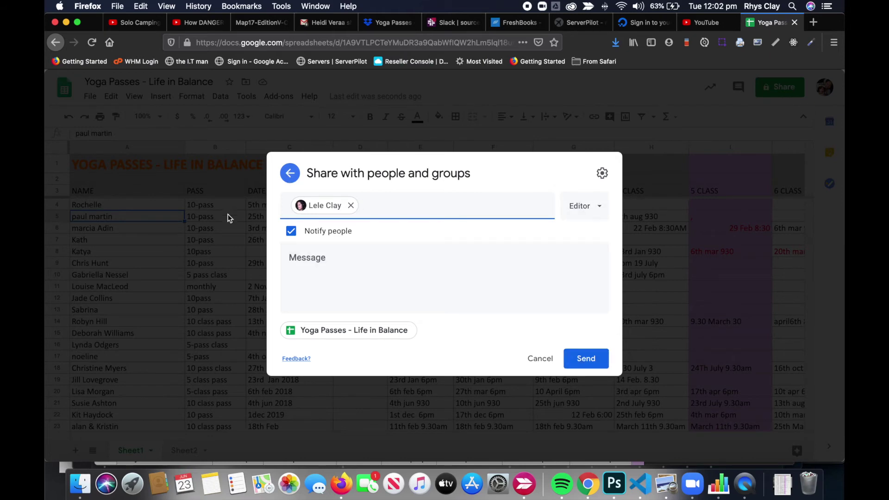
pyautogui.click(289, 170)
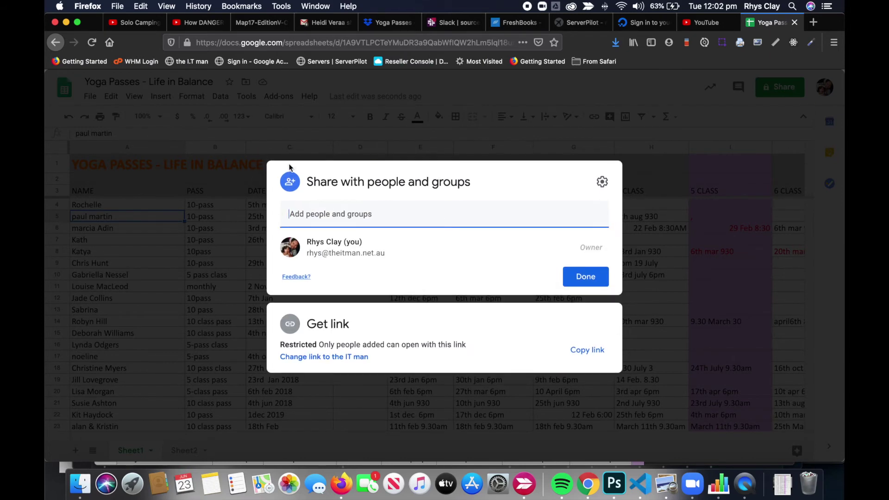
pyautogui.click(246, 155)
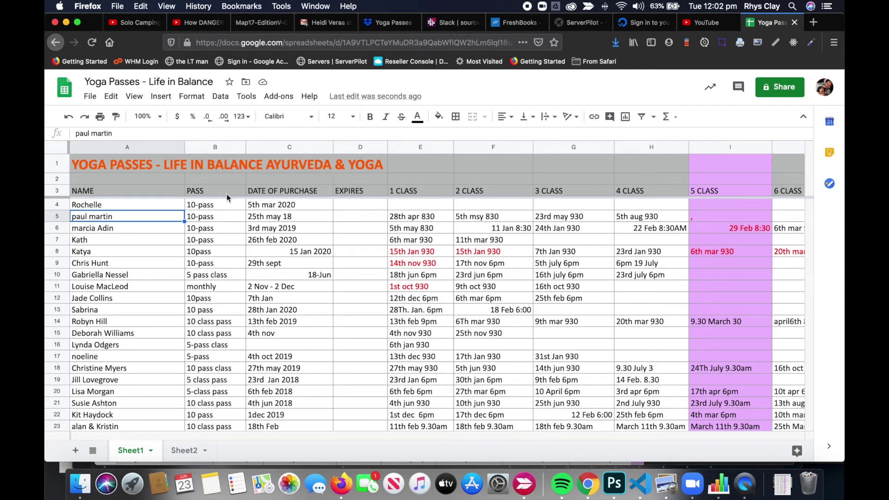
pyautogui.click(247, 82)
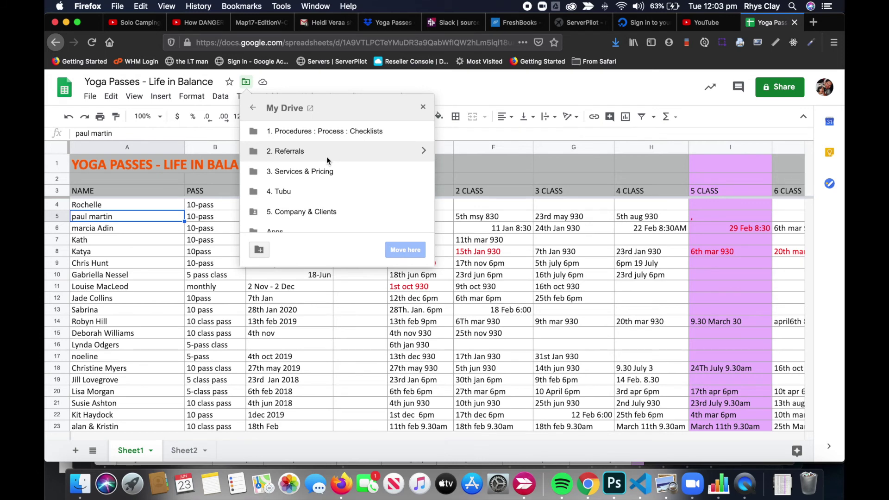
pyautogui.click(422, 107)
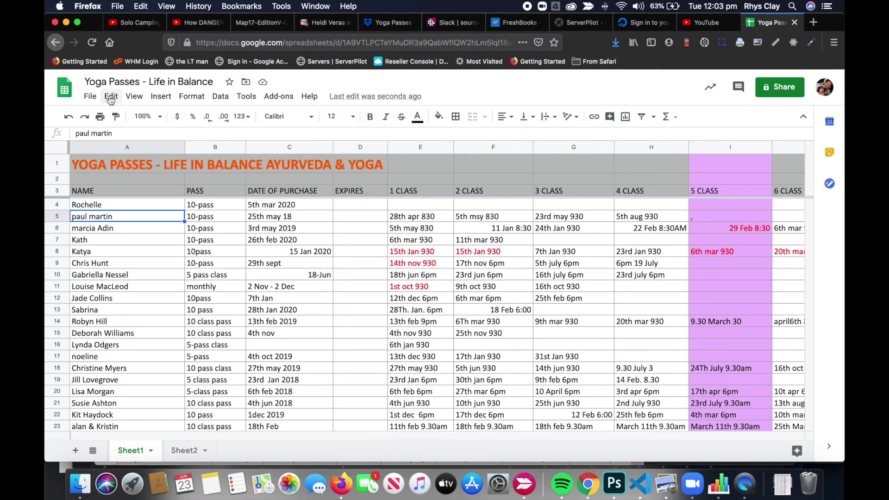